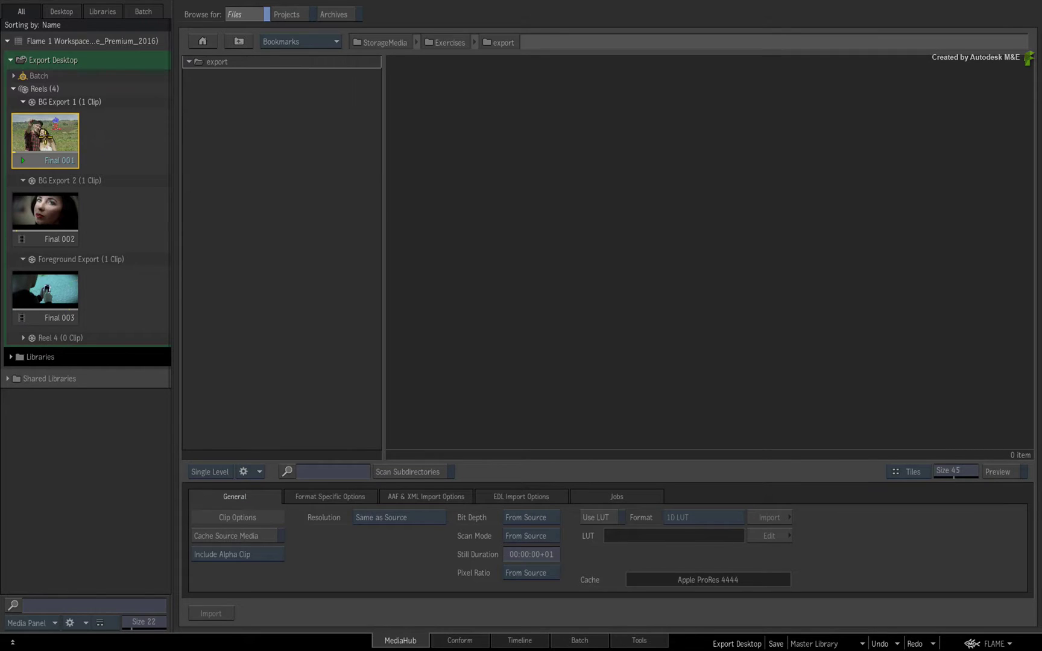
# Drag Final 001 into the MediaHub export folder and confirm the export
pyautogui.moveTo(45, 137); pyautogui.dragTo(628, 293)
pyautogui.click(826, 349)
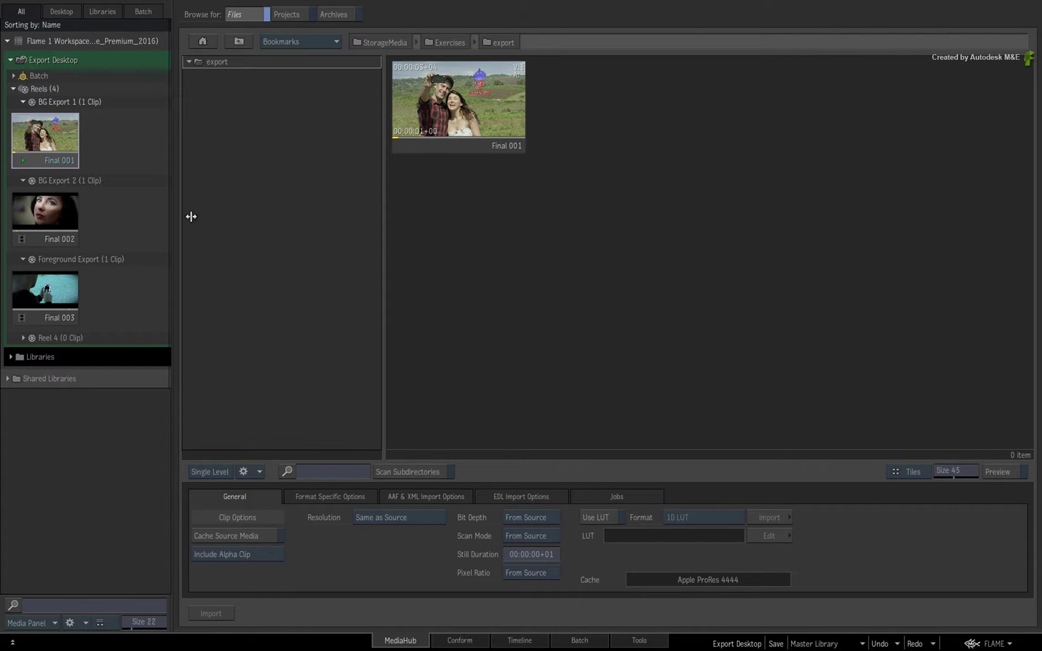
# Open the Final 002 sequence in the Timeline and play and scrub through it
pyautogui.doubleClick(41, 216)
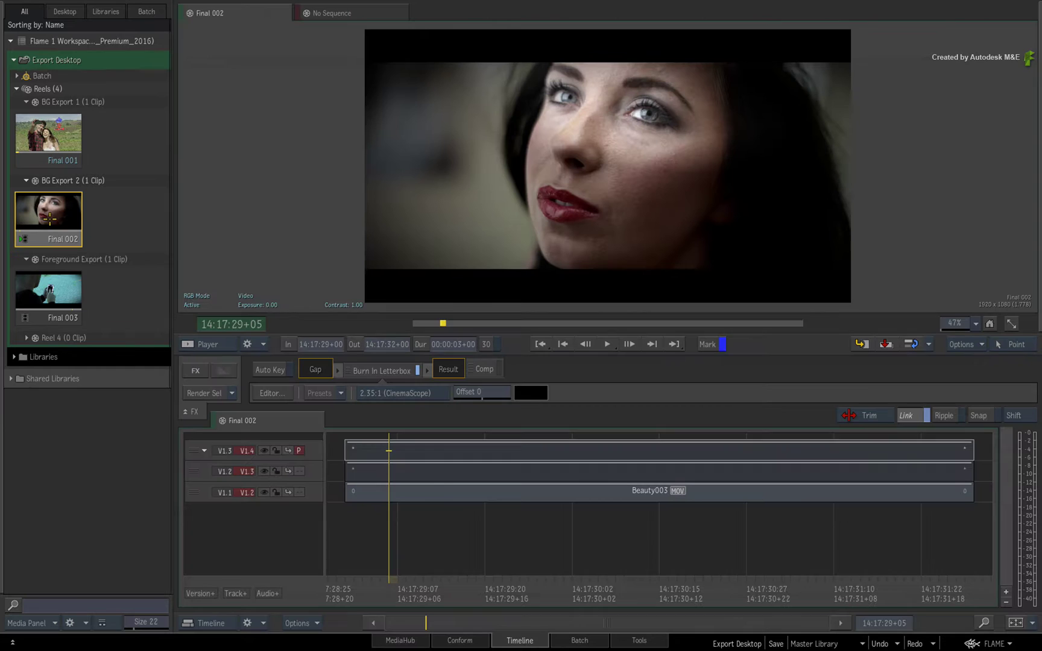
pyautogui.click(395, 567)
pyautogui.press('space')
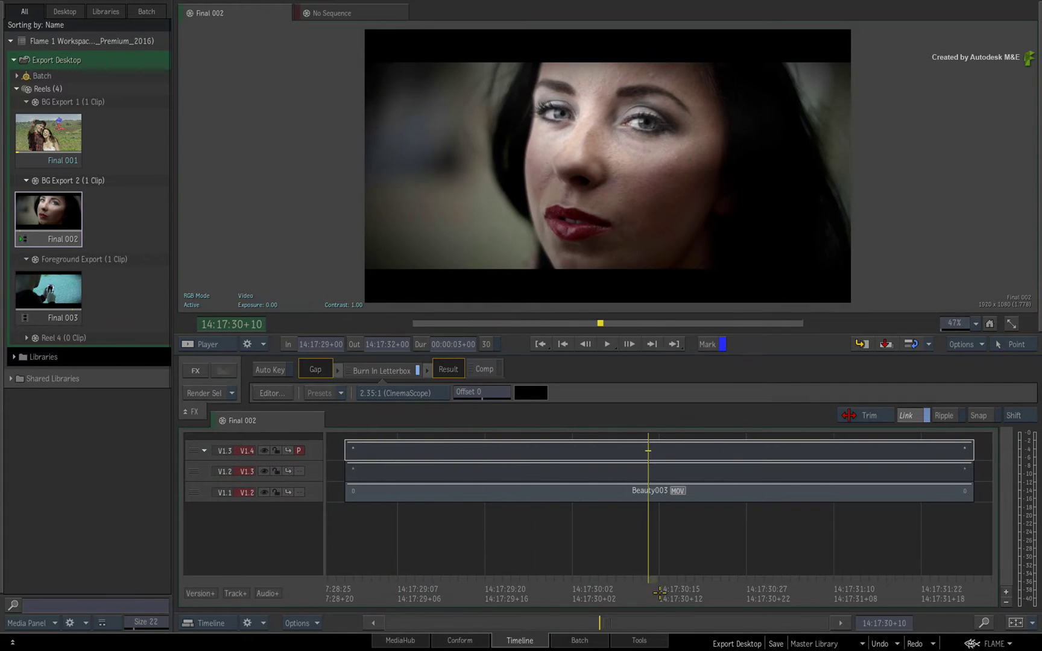
pyautogui.moveTo(818, 611); pyautogui.dragTo(392, 516)
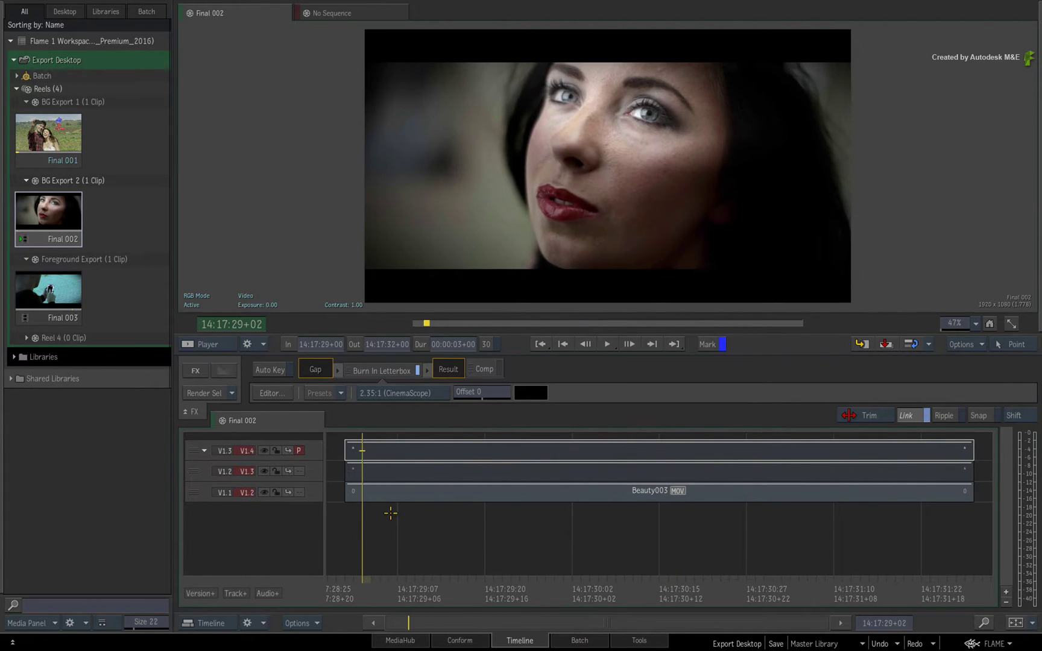
# Export Final 002 into the MediaHub export folder and preview the exported clip
pyautogui.click(400, 640)
pyautogui.moveTo(43, 205); pyautogui.dragTo(598, 288)
pyautogui.click(822, 350)
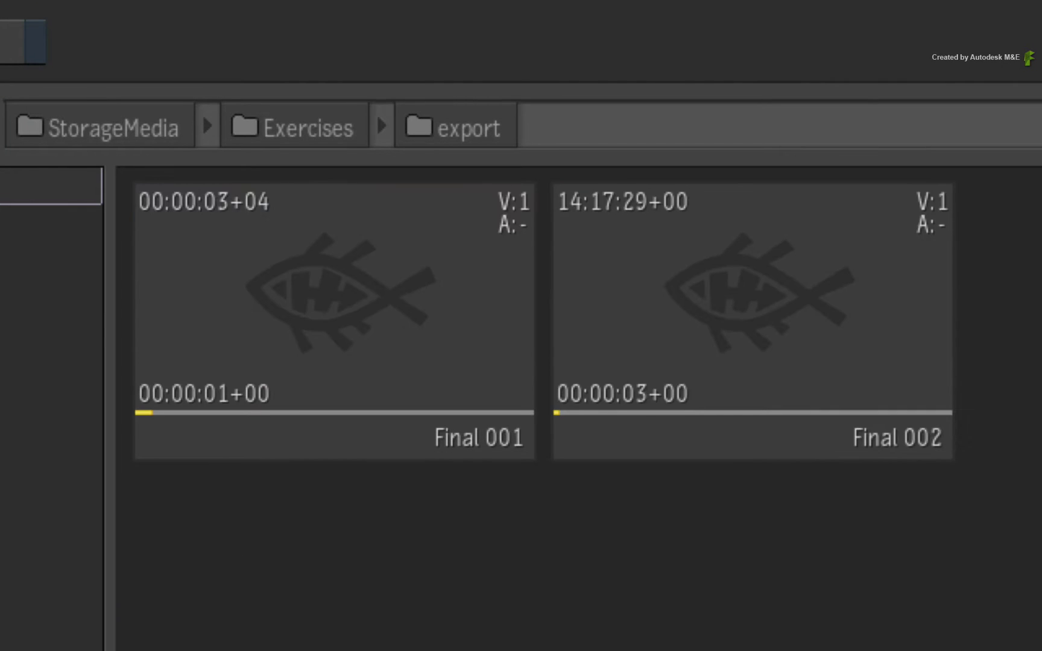
pyautogui.click(720, 419)
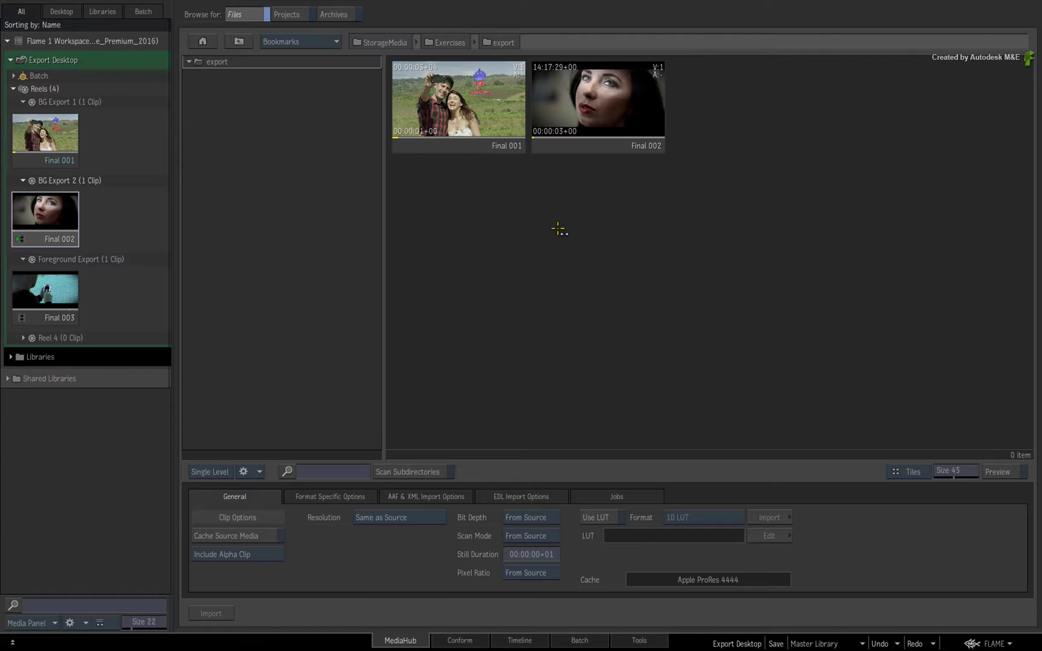
pyautogui.click(36, 289)
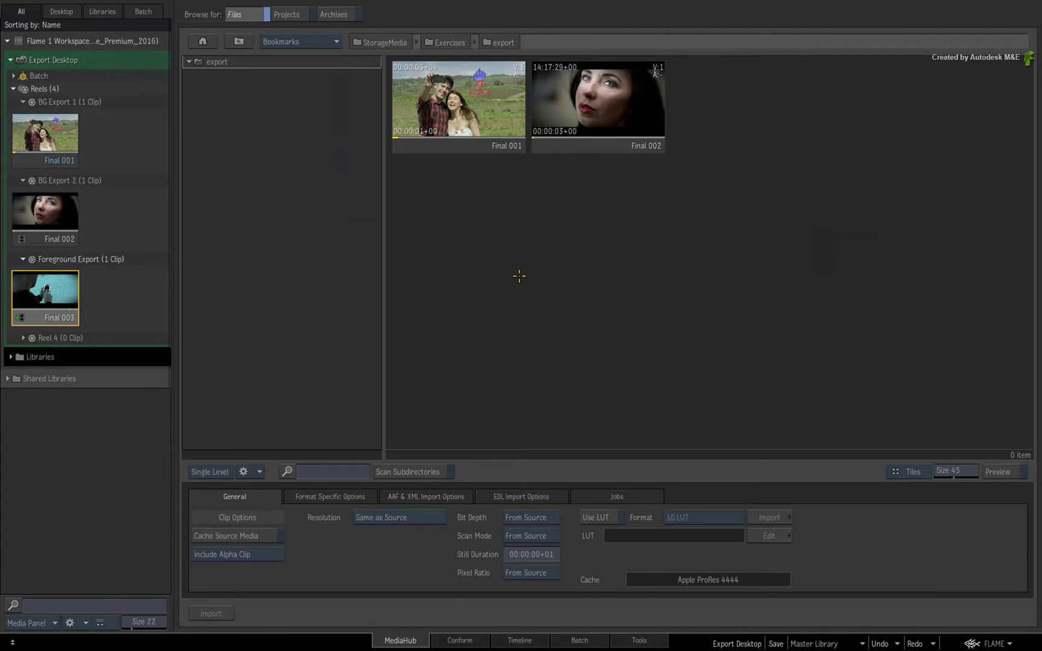
pyautogui.hotkey('ctrl', '3')
pyautogui.moveTo(844, 597); pyautogui.dragTo(628, 588)
pyautogui.moveTo(576, 562); pyautogui.dragTo(752, 572)
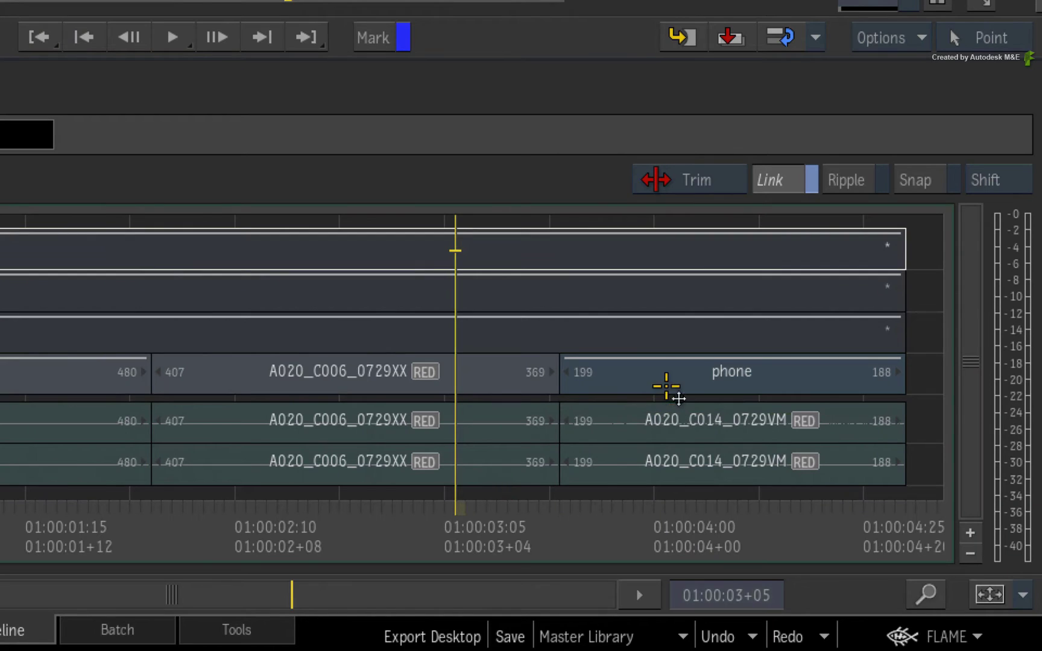
pyautogui.click(666, 386)
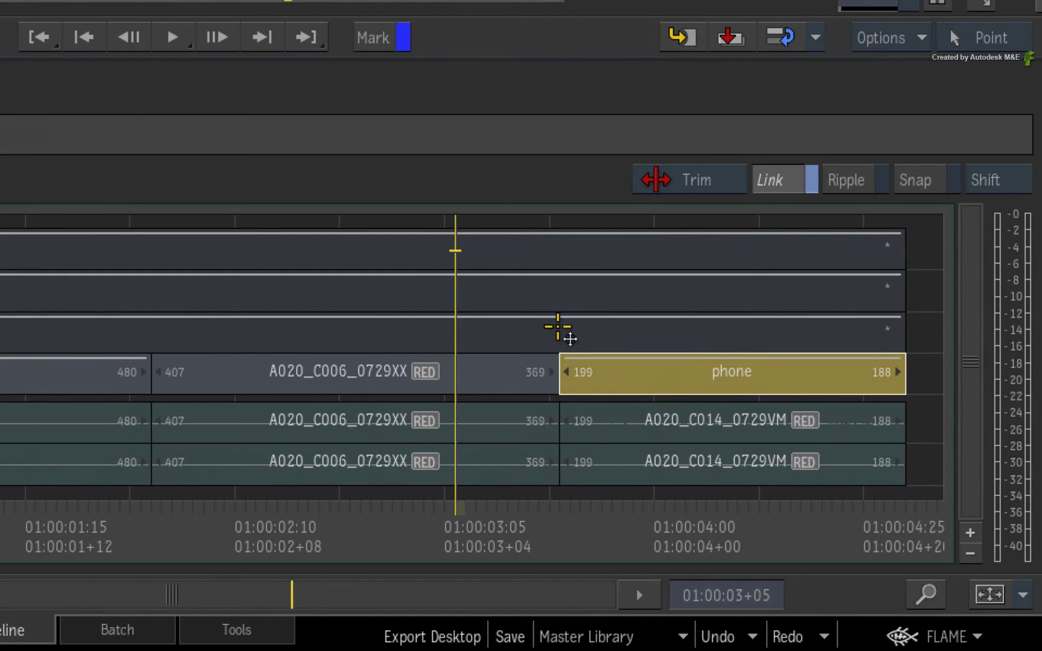
pyautogui.click(559, 329)
pyautogui.click(558, 289)
pyautogui.click(541, 249)
pyautogui.click(499, 214)
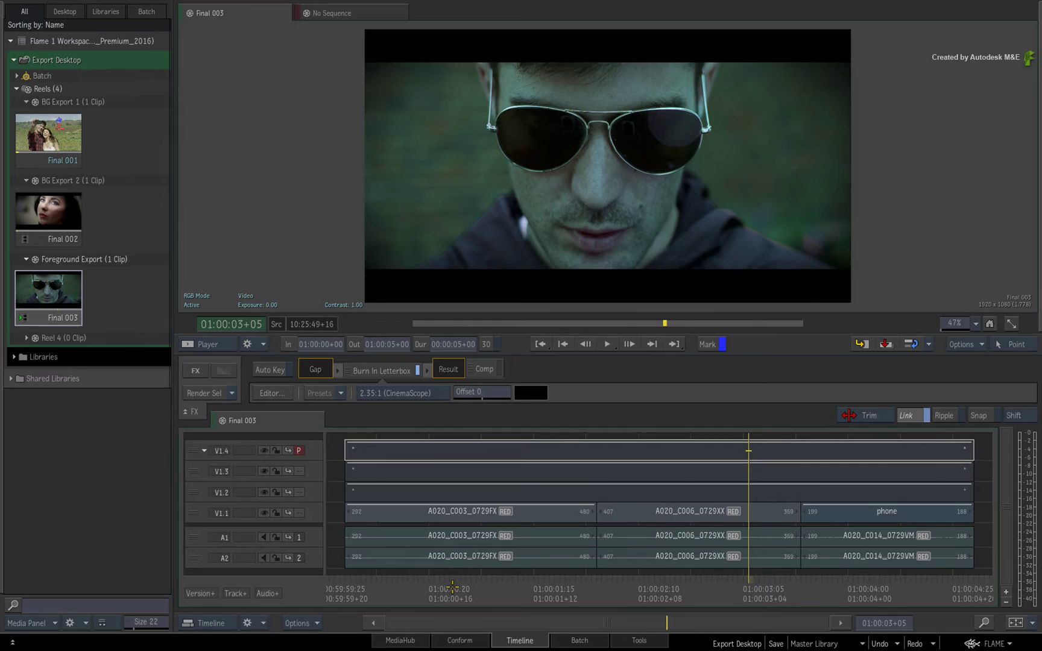
pyautogui.click(400, 635)
pyautogui.click(46, 290)
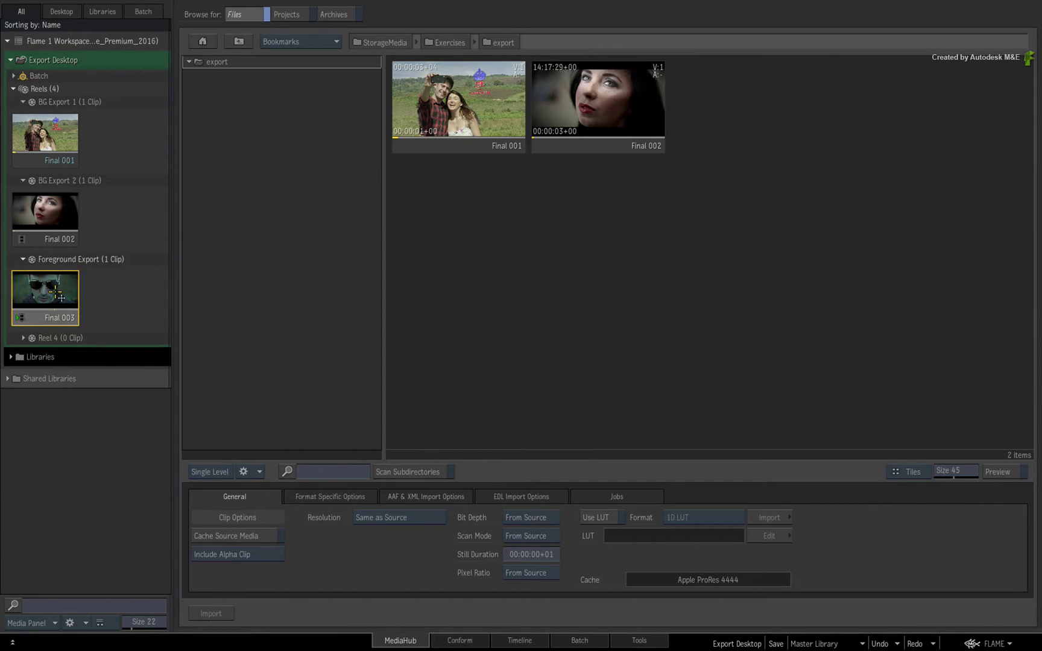
# Export Final 003 as Movie with Facility_Export_Preset, top video track only, in the foreground
pyautogui.hotkey('ctrl', 'shift', 'e')
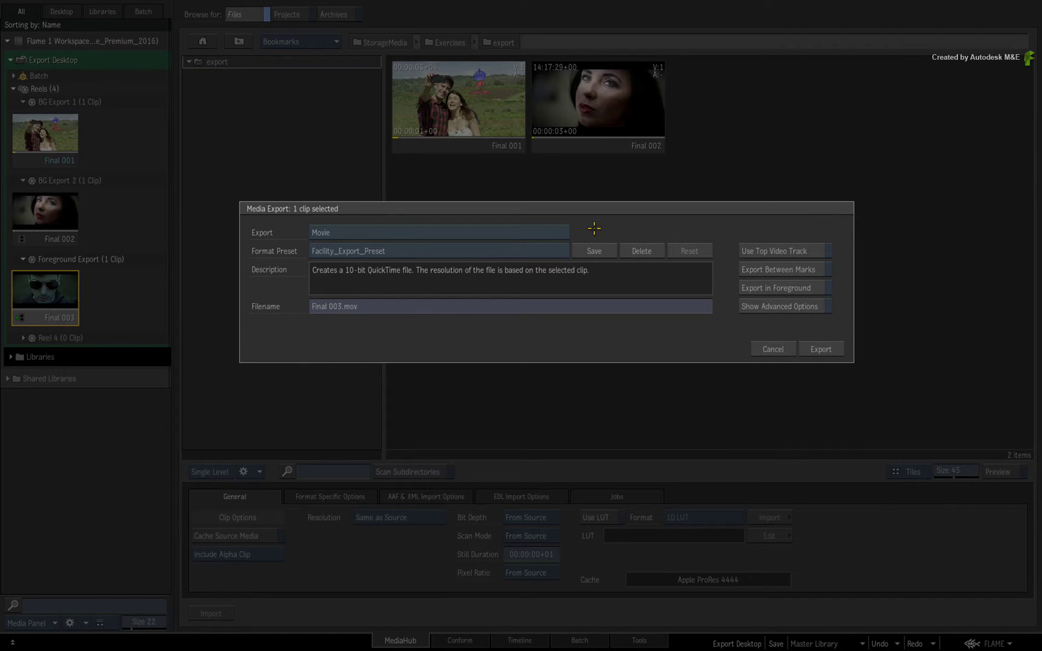
pyautogui.click(562, 230)
pyautogui.click(555, 231)
pyautogui.click(531, 249)
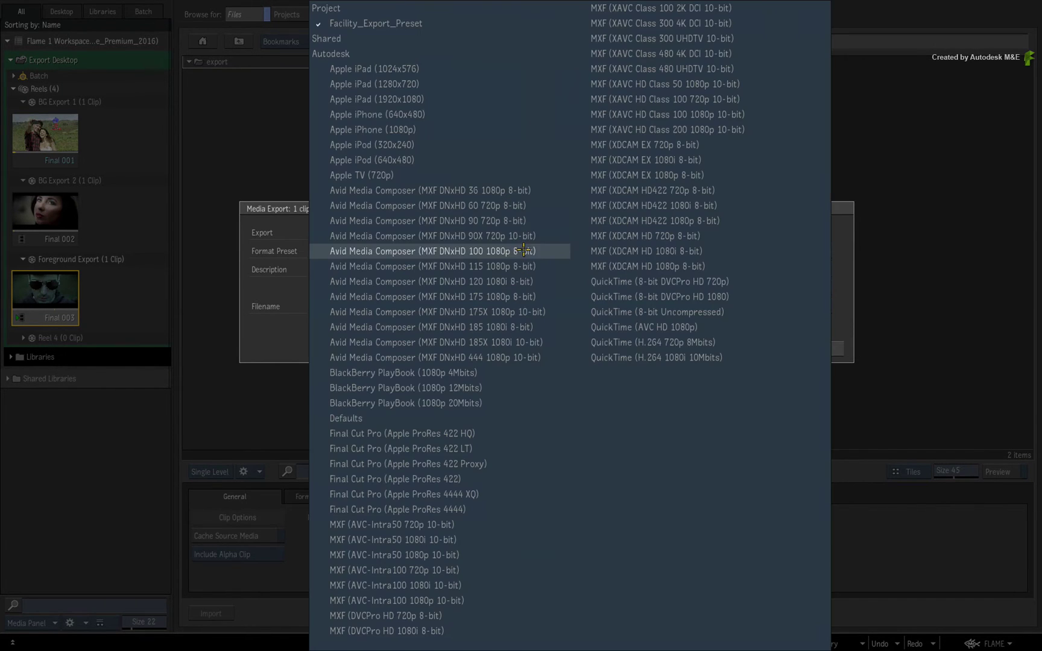
pyautogui.click(557, 23)
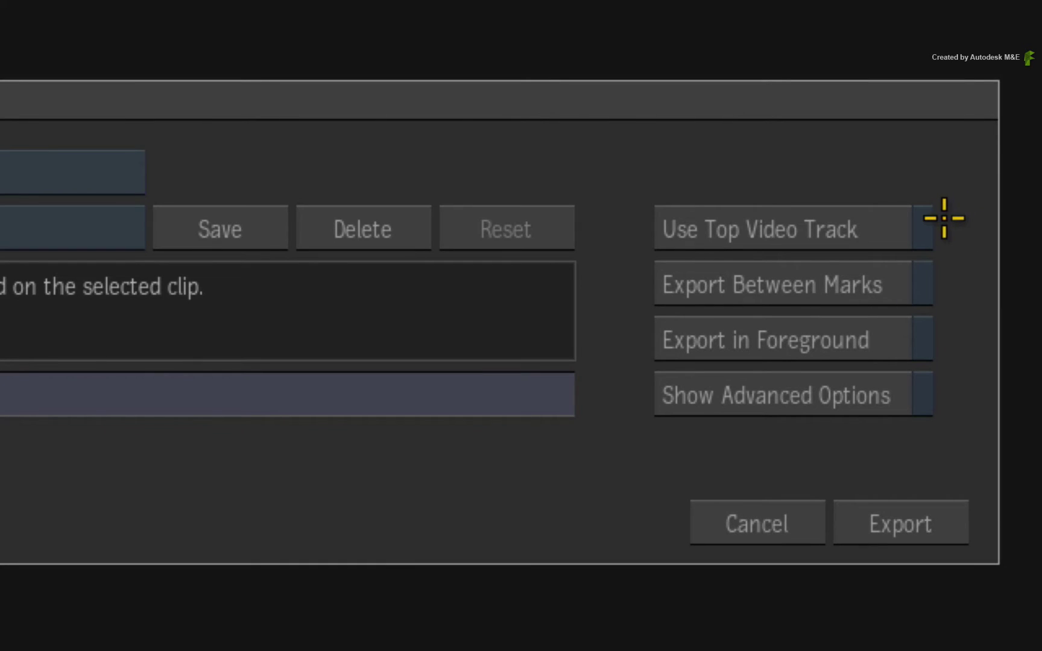
pyautogui.click(885, 225)
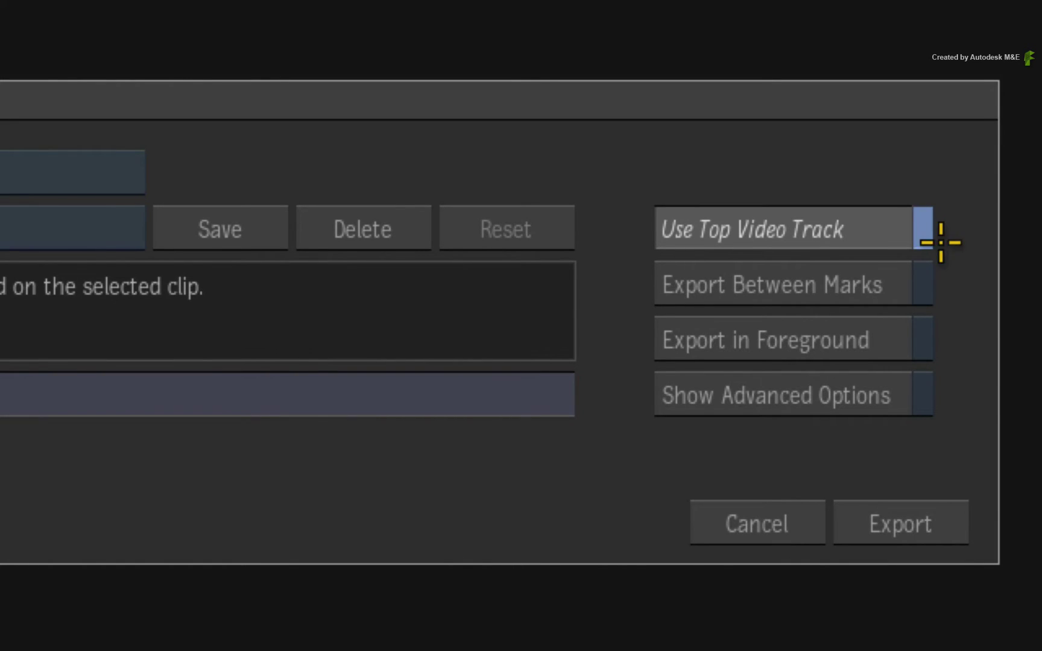
pyautogui.click(887, 281)
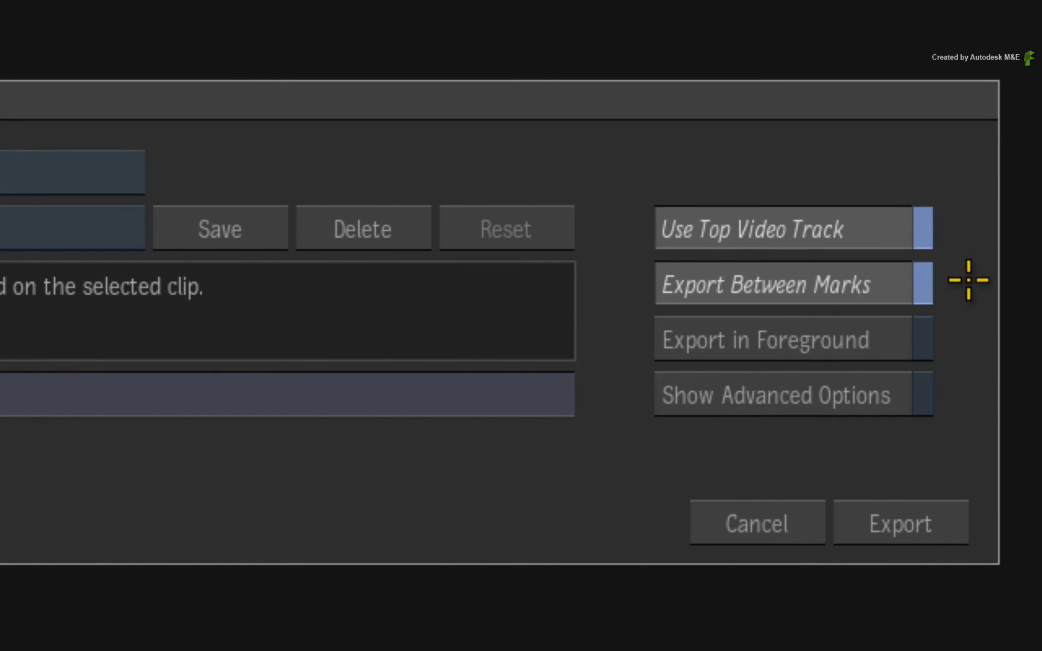
pyautogui.click(916, 276)
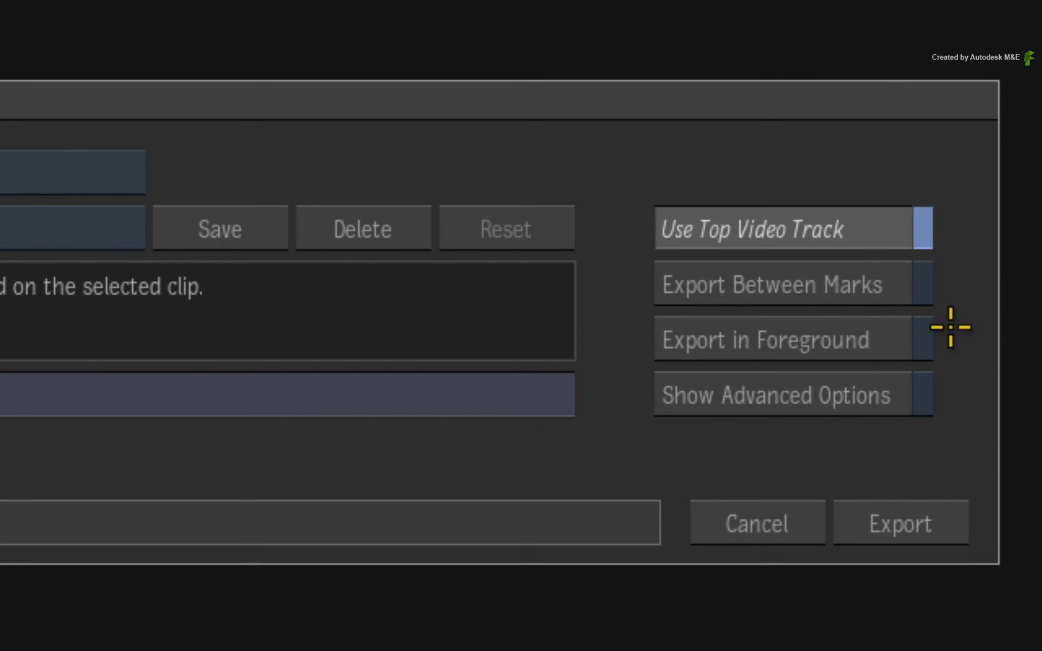
pyautogui.click(878, 331)
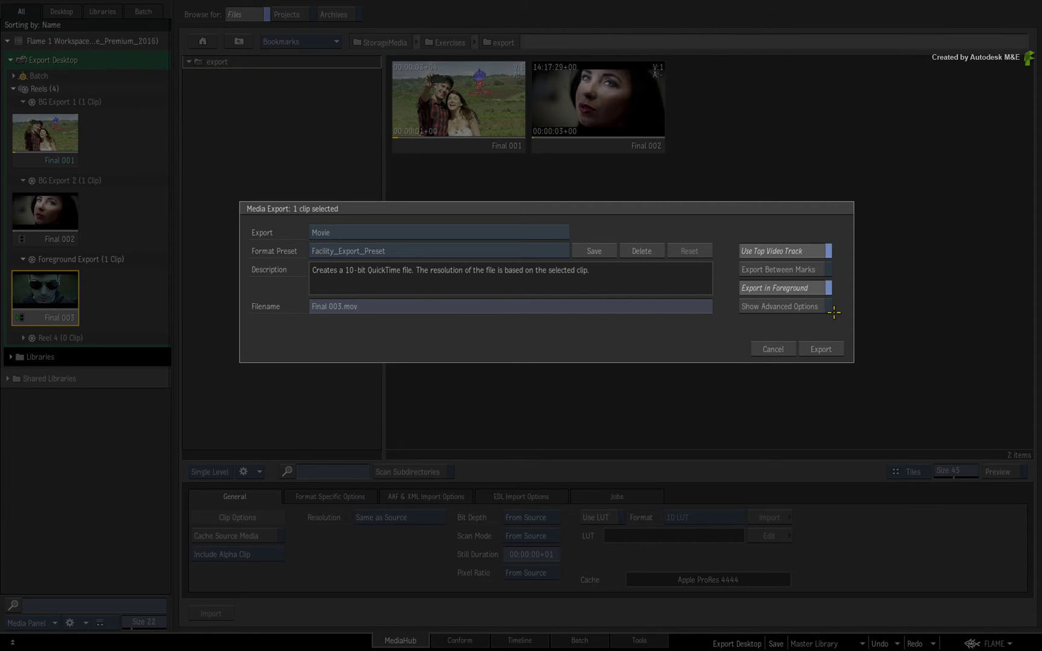
# Start the Final 003 export and let the foreground export finish
pyautogui.click(834, 350)
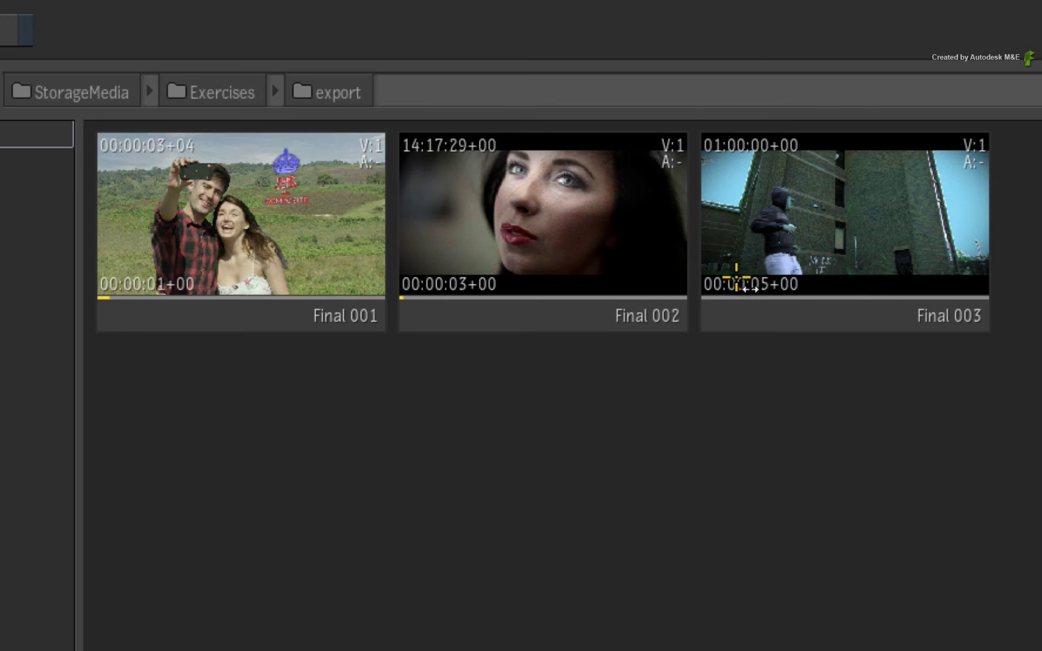
# Preview the exported Final 003 clip in the MediaHub browser
pyautogui.click(772, 134)
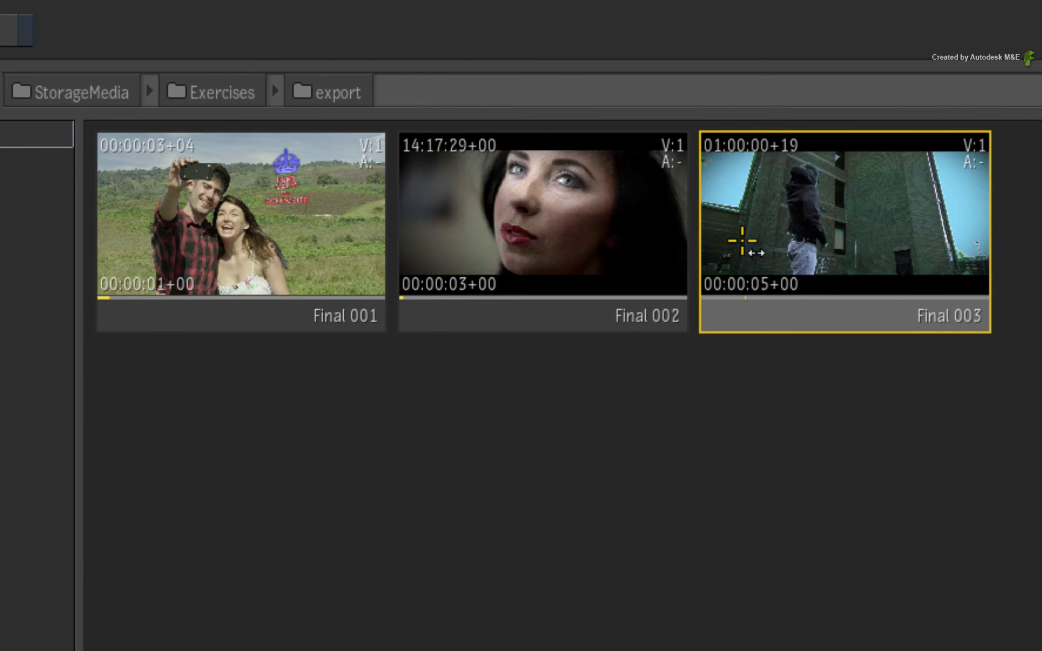